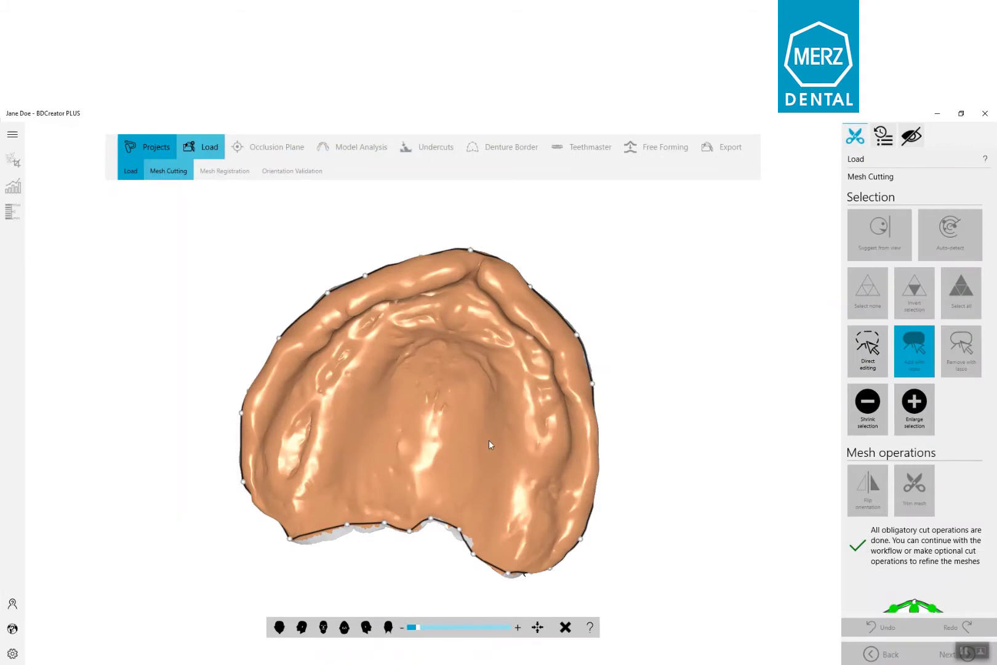
Step: Auto-detect the cutting boundary on the upper jaw scan, refine its control point at the posterior corner, and trim the mesh
{"action": "right_click_drag", "start_coordinate": [483, 453], "coordinate": [401, 436]}
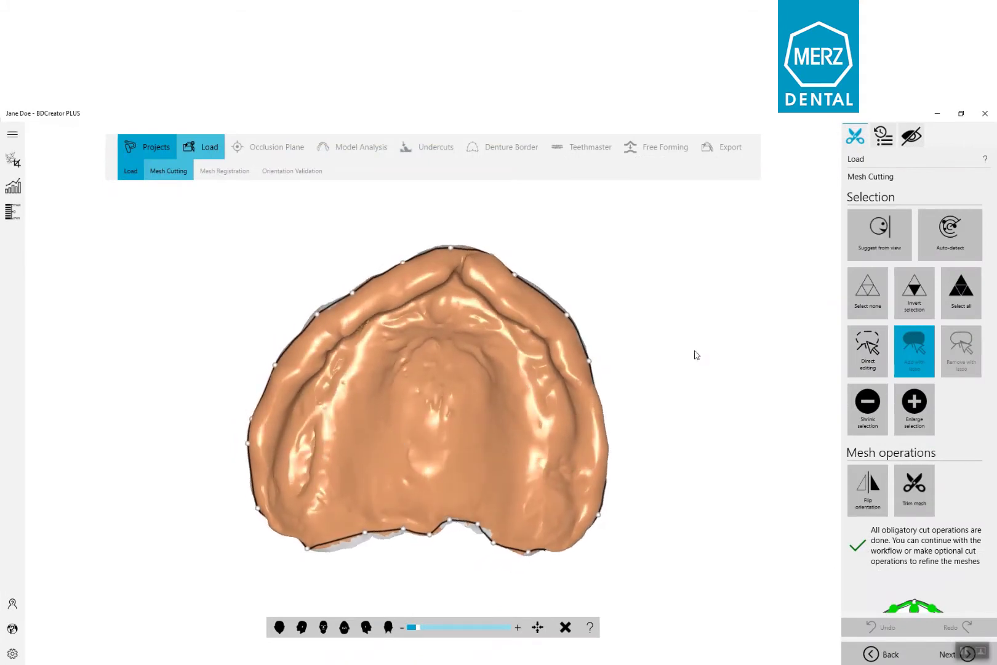
{"action": "left_click", "coordinate": [969, 252]}
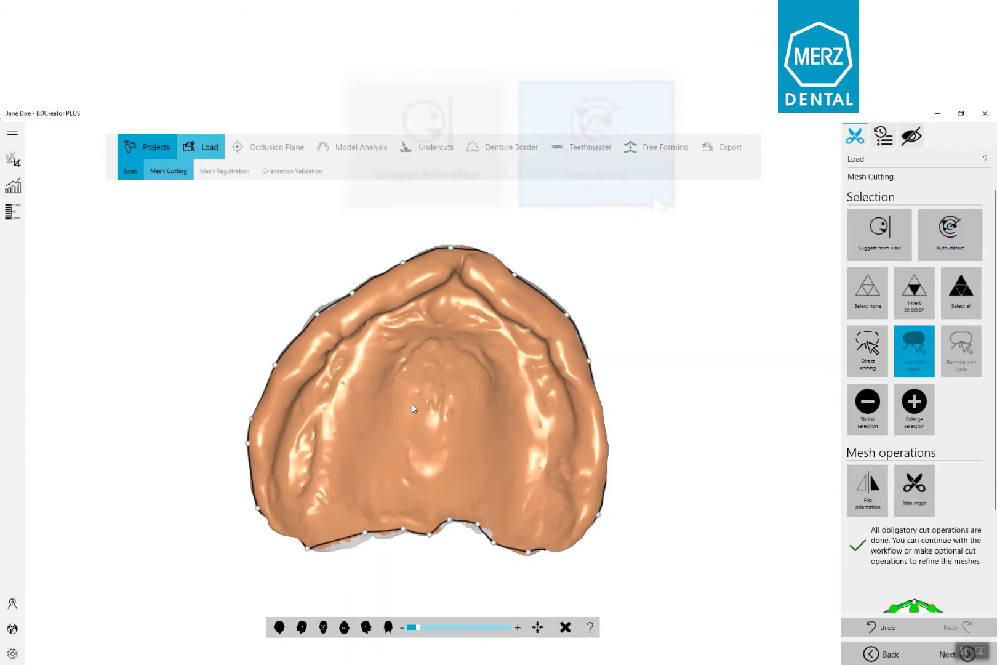
{"action": "right_click_drag", "start_coordinate": [412, 404], "coordinate": [411, 392]}
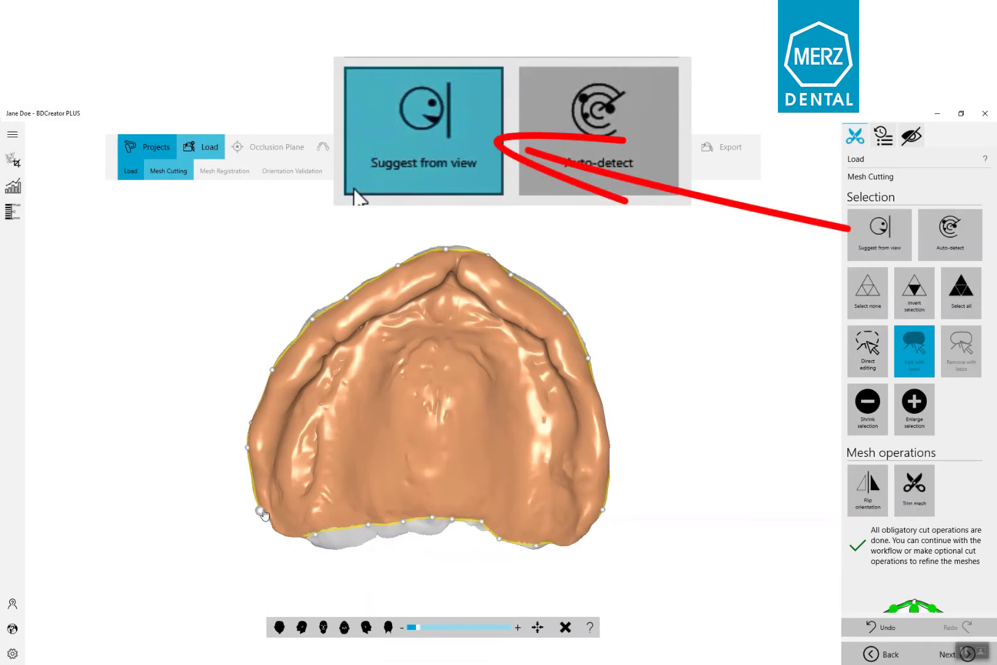
{"action": "left_click_drag", "start_coordinate": [260, 511], "coordinate": [266, 512]}
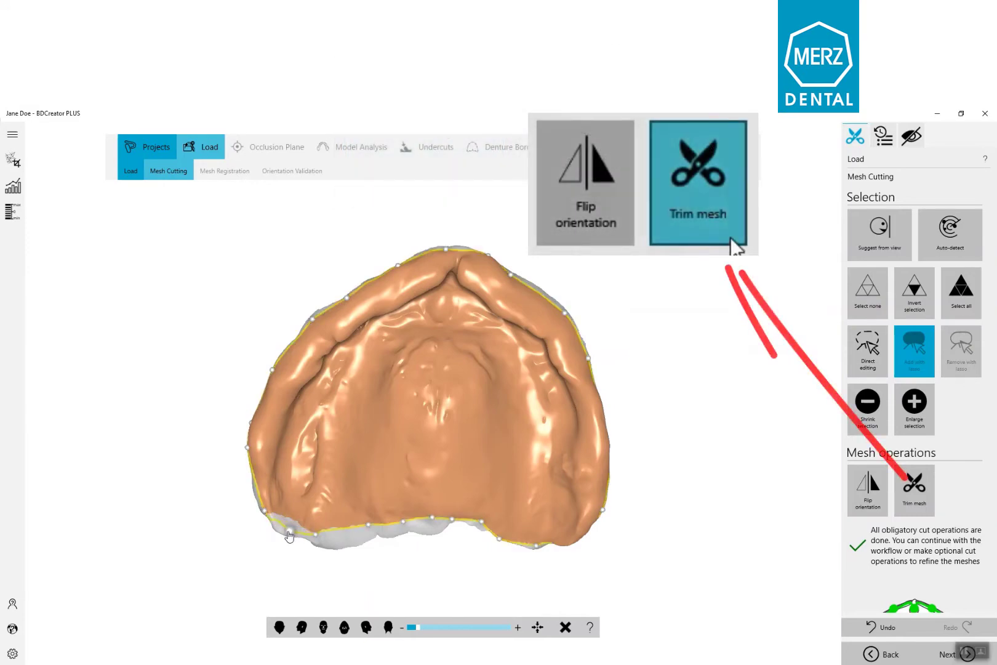
{"action": "left_click", "coordinate": [914, 486]}
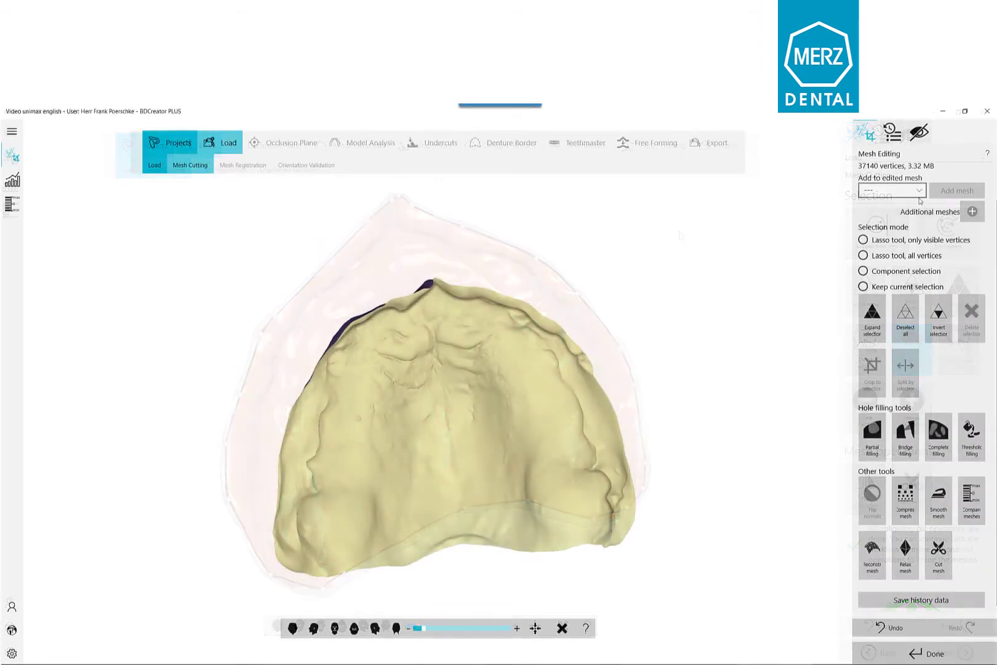
Step: Lasso a small patch near the posterior ridge of the upper jaw using only visible vertices and delete it
{"action": "mouse_move", "coordinate": [759, 283]}
{"action": "left_mouse_down"}
{"action": "mouse_move", "coordinate": [406, 411]}
{"action": "mouse_move", "coordinate": [425, 390]}
{"action": "mouse_move", "coordinate": [513, 434]}
{"action": "left_mouse_up"}
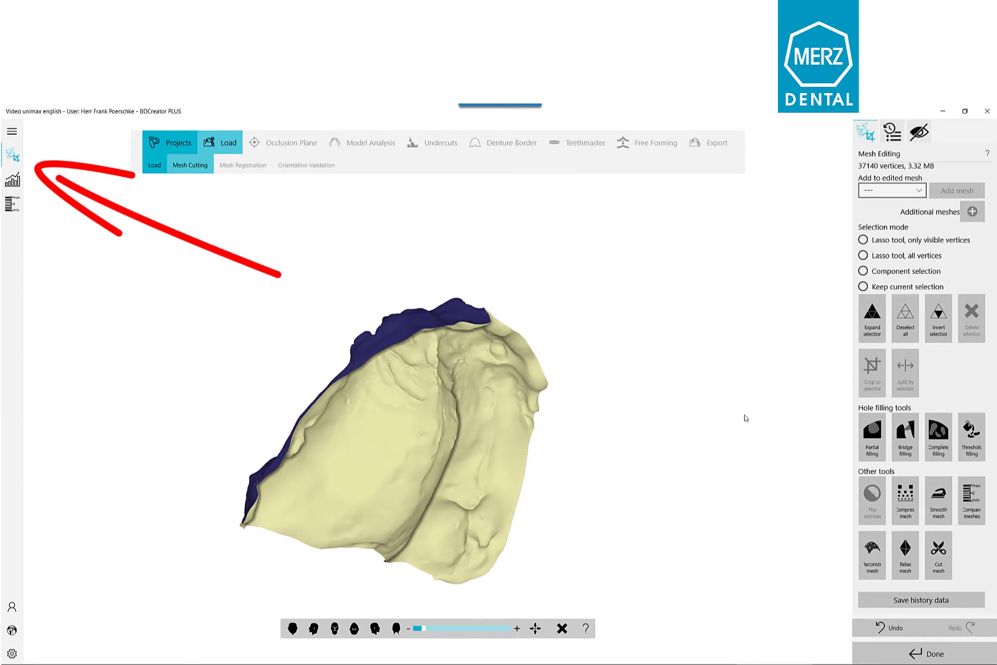
{"action": "left_click", "coordinate": [862, 240]}
{"action": "left_click_drag", "start_coordinate": [484, 538], "coordinate": [482, 536]}
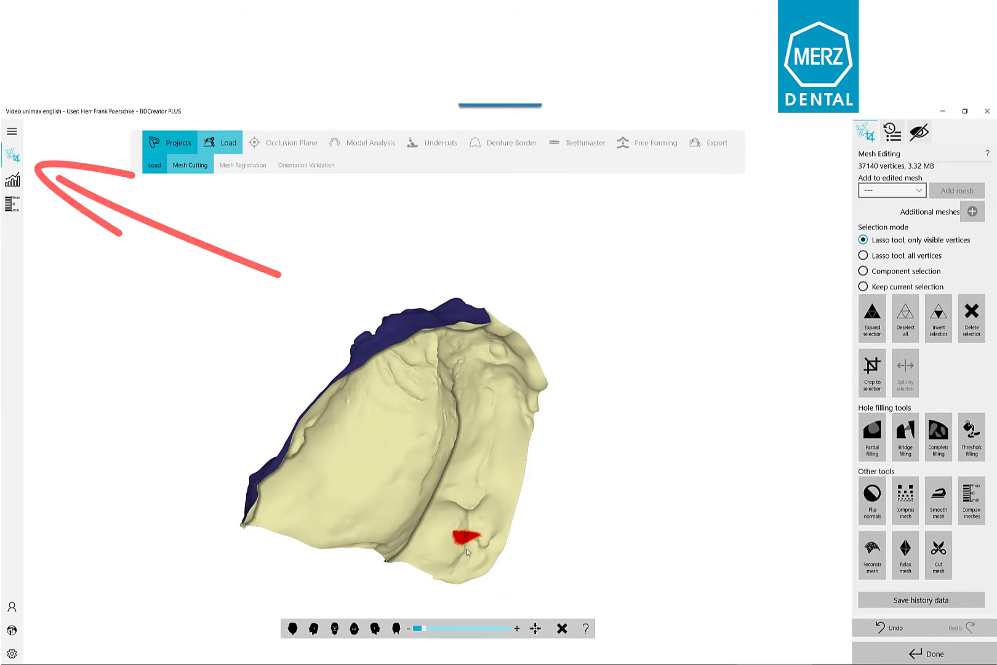
{"action": "left_click", "coordinate": [972, 315]}
Step: Close the hole in the upper jaw mesh with Complete filling and finish mesh editing
{"action": "right_click_drag", "start_coordinate": [443, 514], "coordinate": [498, 515]}
{"action": "left_click", "coordinate": [939, 433]}
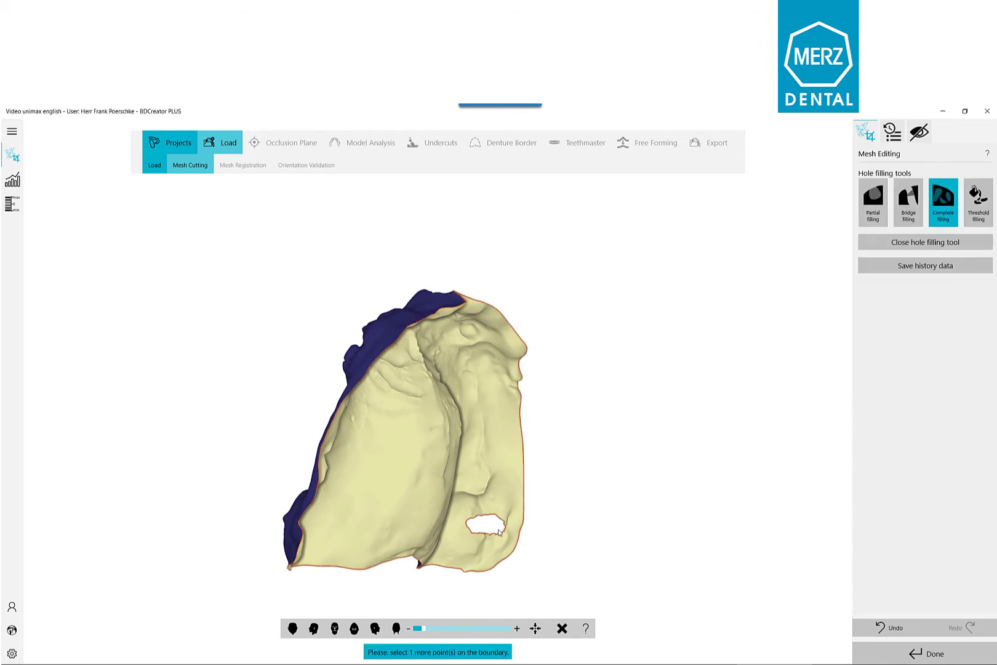
{"action": "right_click_drag", "start_coordinate": [501, 535], "coordinate": [548, 428]}
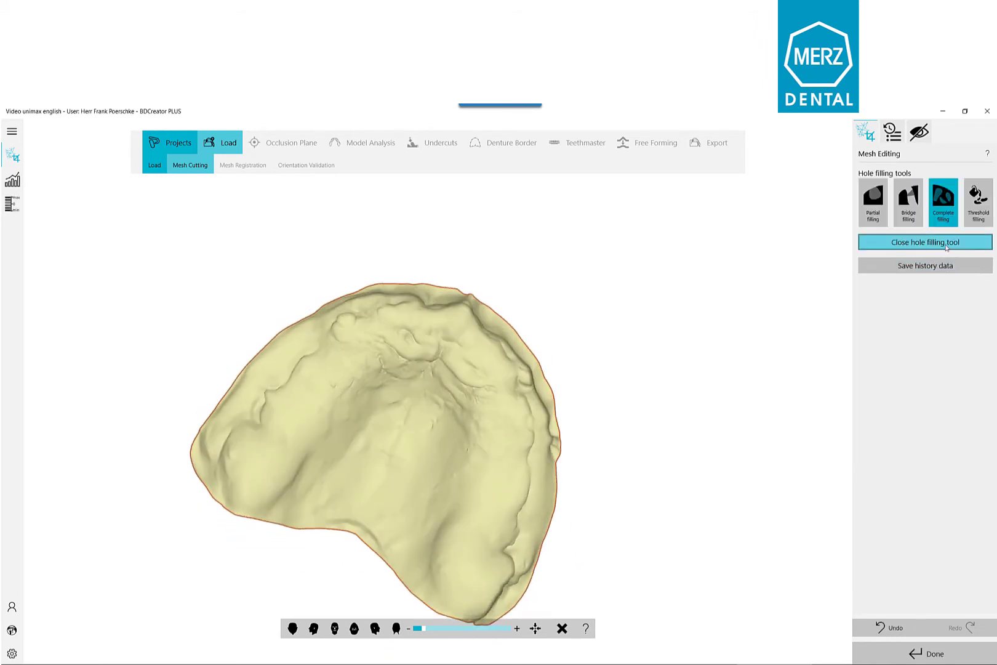
{"action": "left_click", "coordinate": [942, 245]}
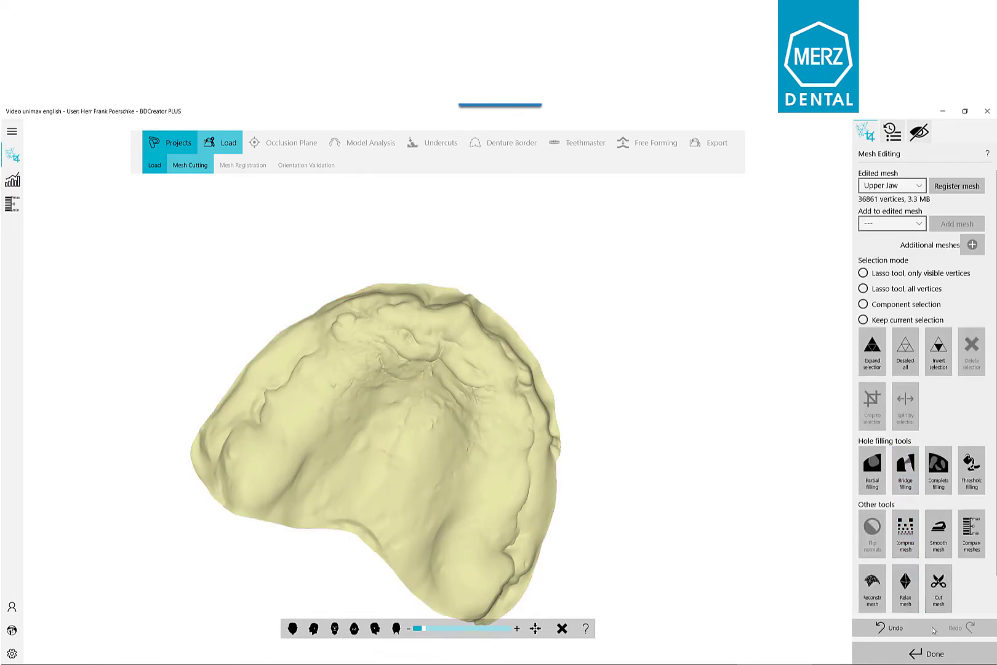
{"action": "left_click", "coordinate": [929, 652]}
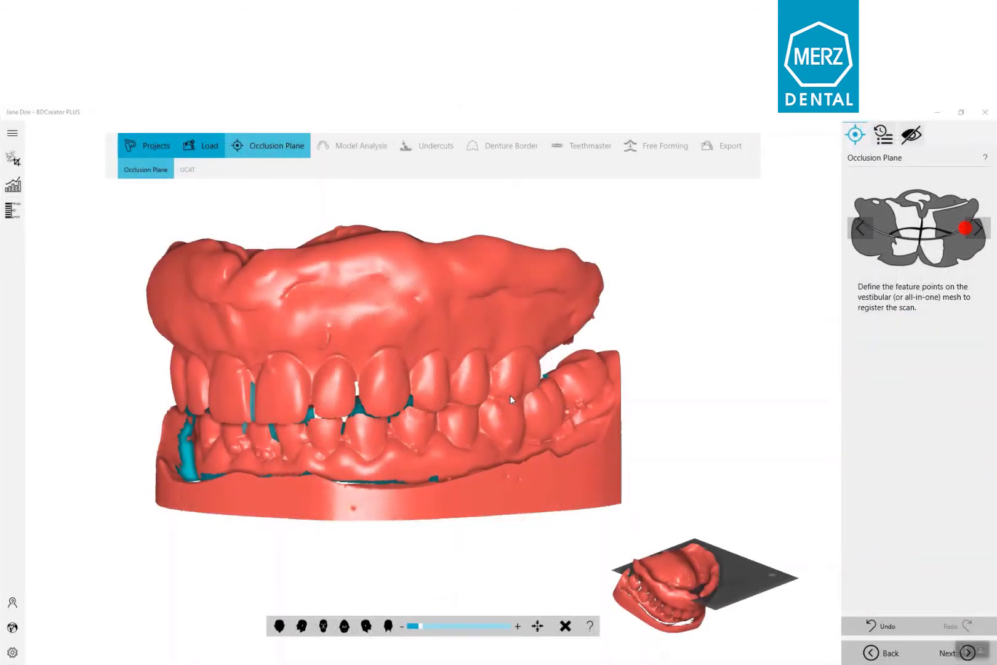
Step: Define the occlusion plane feature points on the molars at both sides of the vestibular scan
{"action": "left_click", "coordinate": [510, 395]}
{"action": "right_click_drag", "start_coordinate": [314, 406], "coordinate": [425, 410]}
{"action": "right_click_drag", "start_coordinate": [277, 337], "coordinate": [346, 334]}
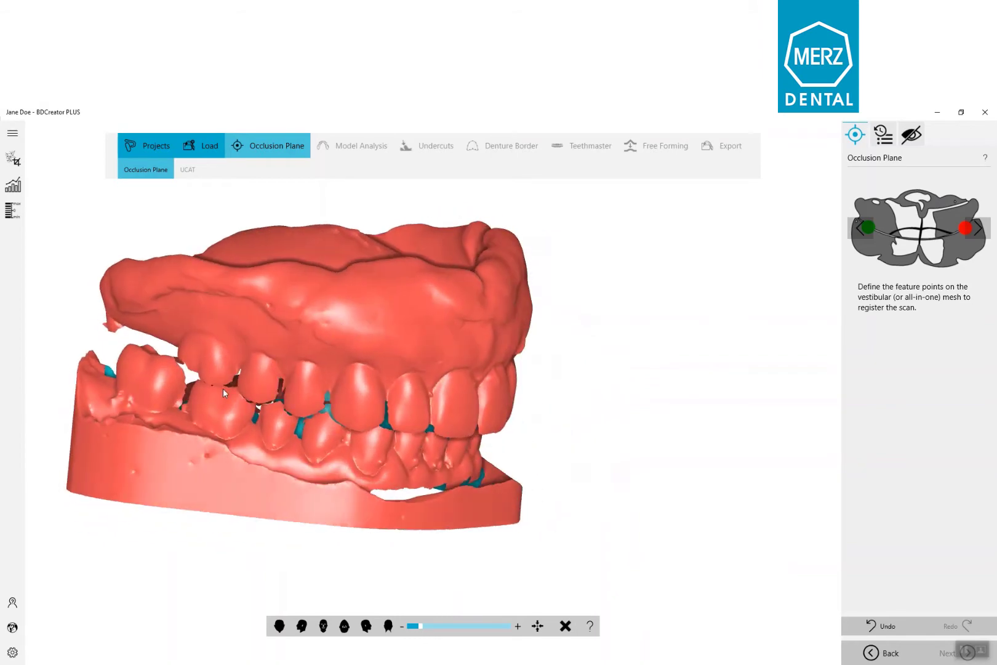
{"action": "mouse_move", "coordinate": [223, 388]}
{"action": "right_mouse_down"}
{"action": "mouse_move", "coordinate": [217, 405]}
{"action": "mouse_move", "coordinate": [214, 394]}
{"action": "mouse_move", "coordinate": [333, 396]}
{"action": "mouse_move", "coordinate": [448, 368]}
{"action": "mouse_move", "coordinate": [416, 352]}
{"action": "right_mouse_up"}
{"action": "left_click", "coordinate": [213, 391]}
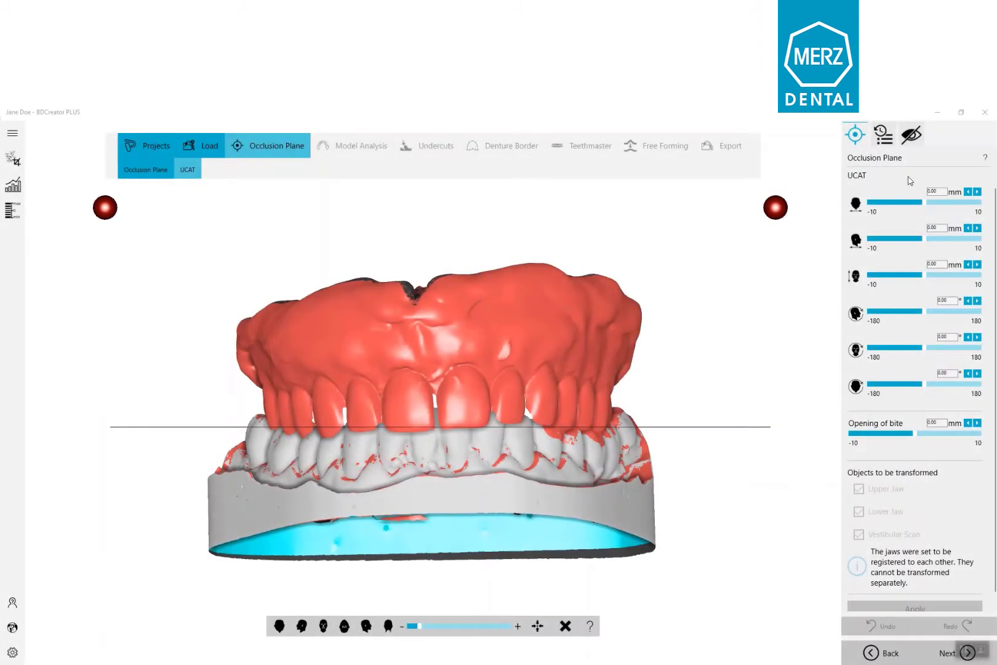
Step: Hide the vestibular scan so only the upper and lower jaw meshes are shown
{"action": "left_click", "coordinate": [912, 136]}
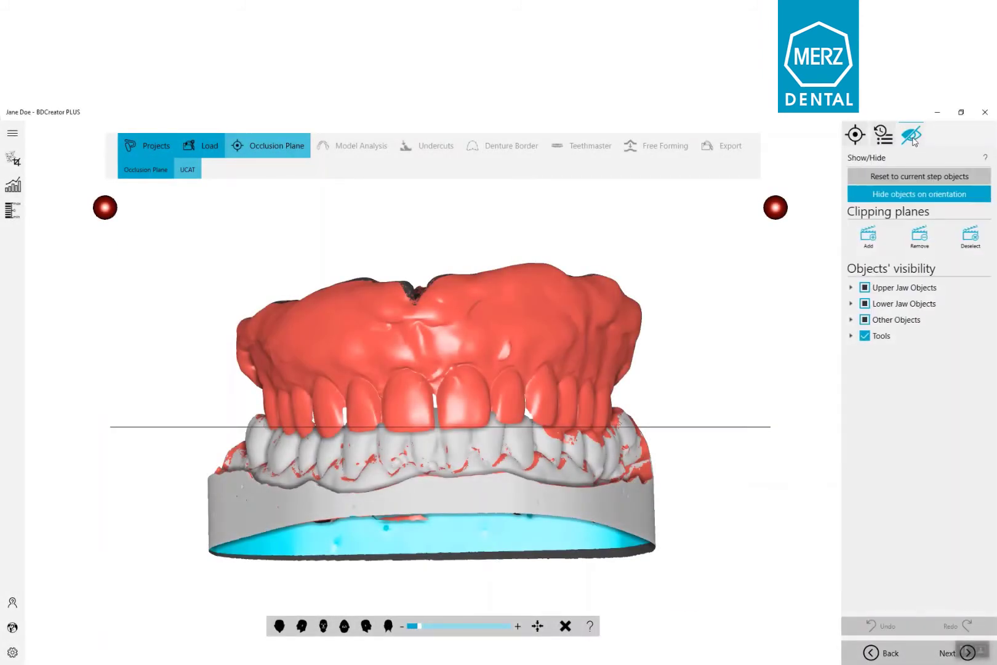
{"action": "left_click", "coordinate": [851, 319]}
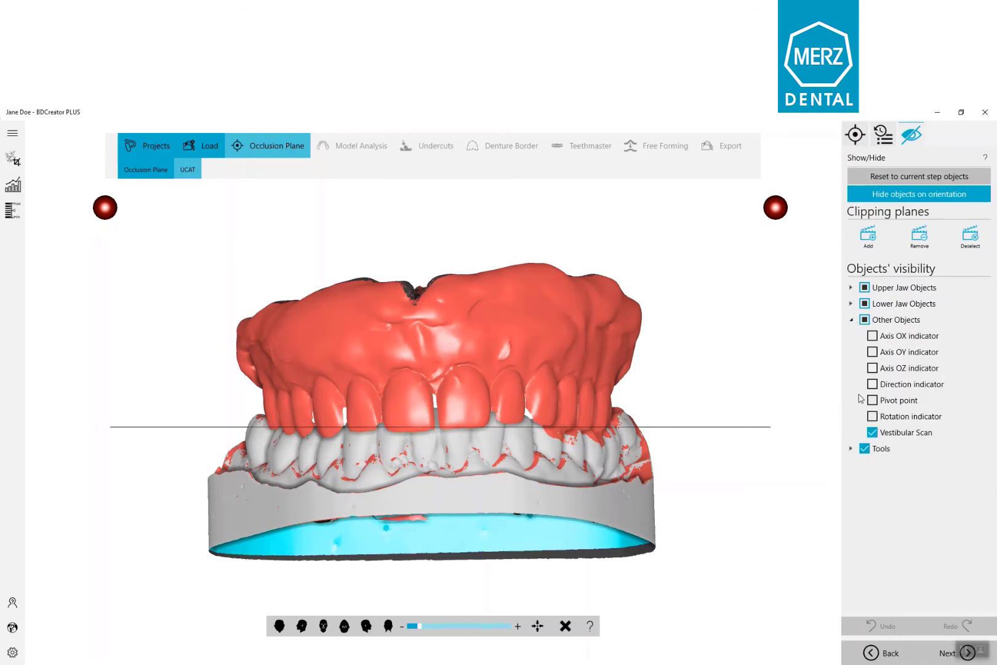
{"action": "left_click", "coordinate": [872, 432]}
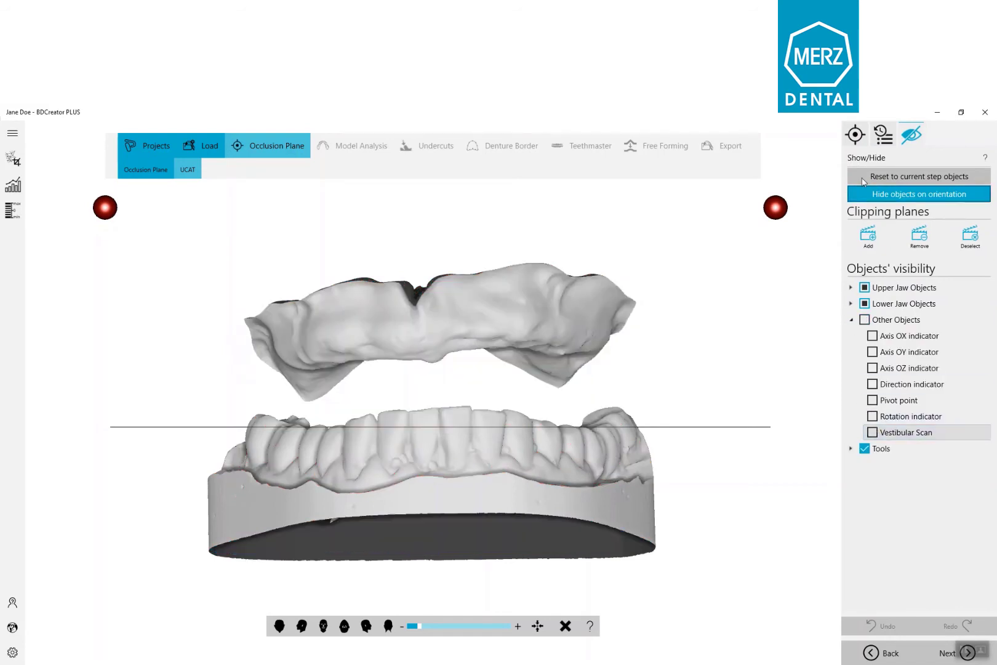
Step: Shift the registered jaws vertically by -0.80 mm in UCAT and adjust their side-view rotation
{"action": "left_click", "coordinate": [856, 136]}
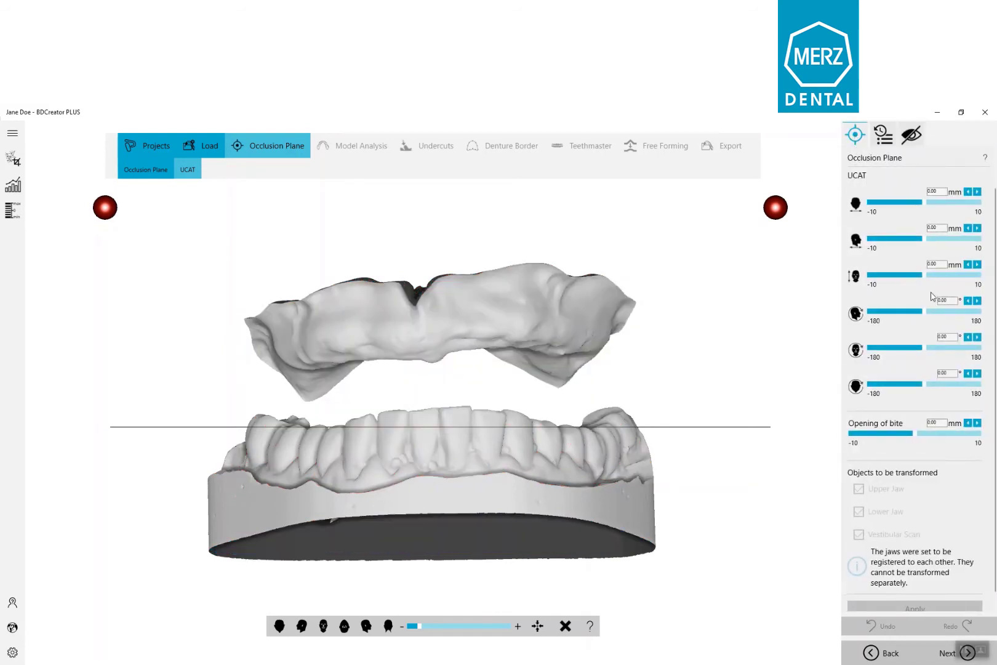
{"action": "left_click", "coordinate": [968, 266]}
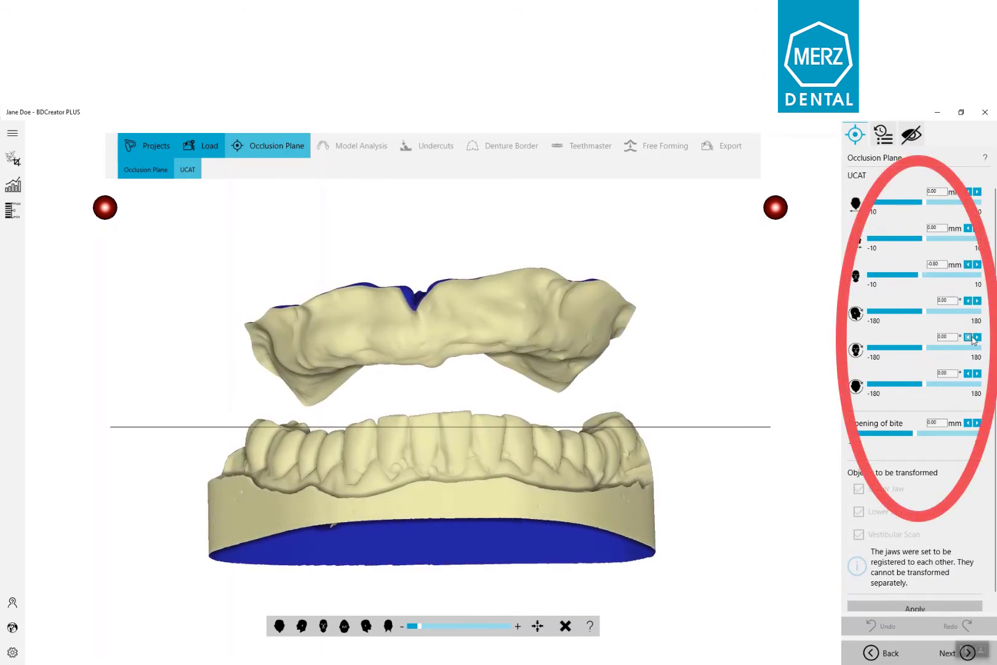
{"action": "left_click", "coordinate": [968, 301]}
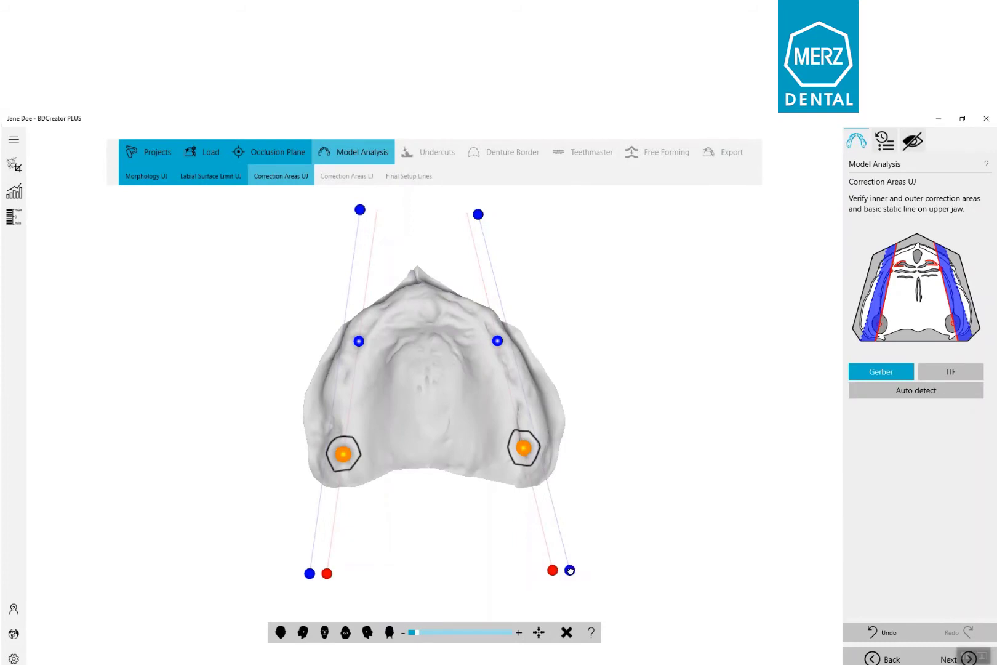
Step: Move the posterior end of the outer correction line outward on one side of the upper jaw
{"action": "left_click_drag", "start_coordinate": [571, 569], "coordinate": [595, 565]}
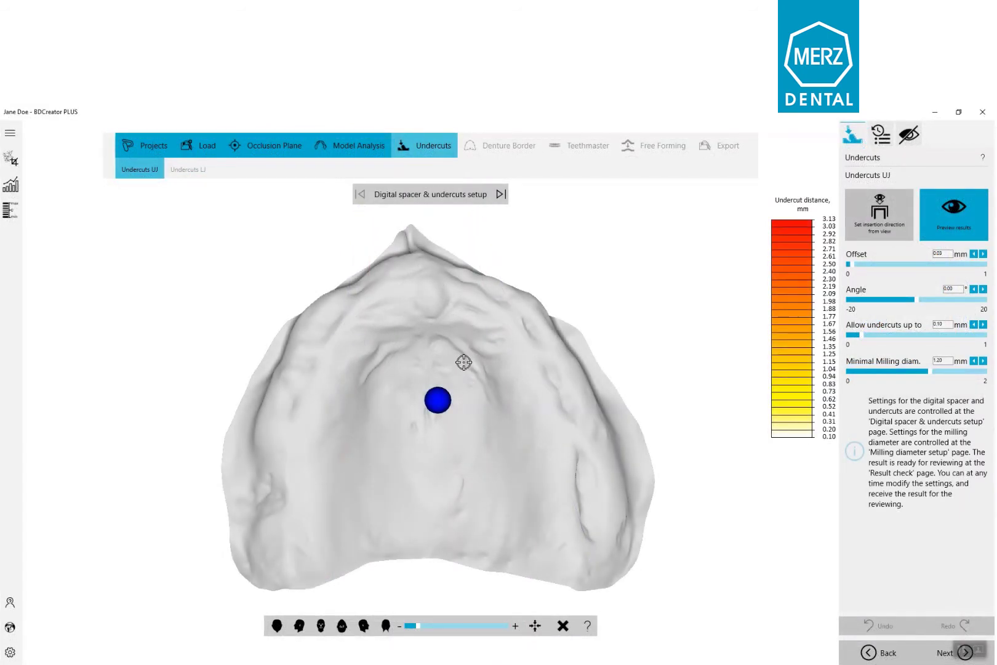
Step: Set the upper jaw's insertion direction from the view and advance past the milling diameter setup to the result check
{"action": "mouse_move", "coordinate": [463, 362]}
{"action": "left_mouse_down"}
{"action": "mouse_move", "coordinate": [463, 416]}
{"action": "mouse_move", "coordinate": [468, 391]}
{"action": "left_mouse_up"}
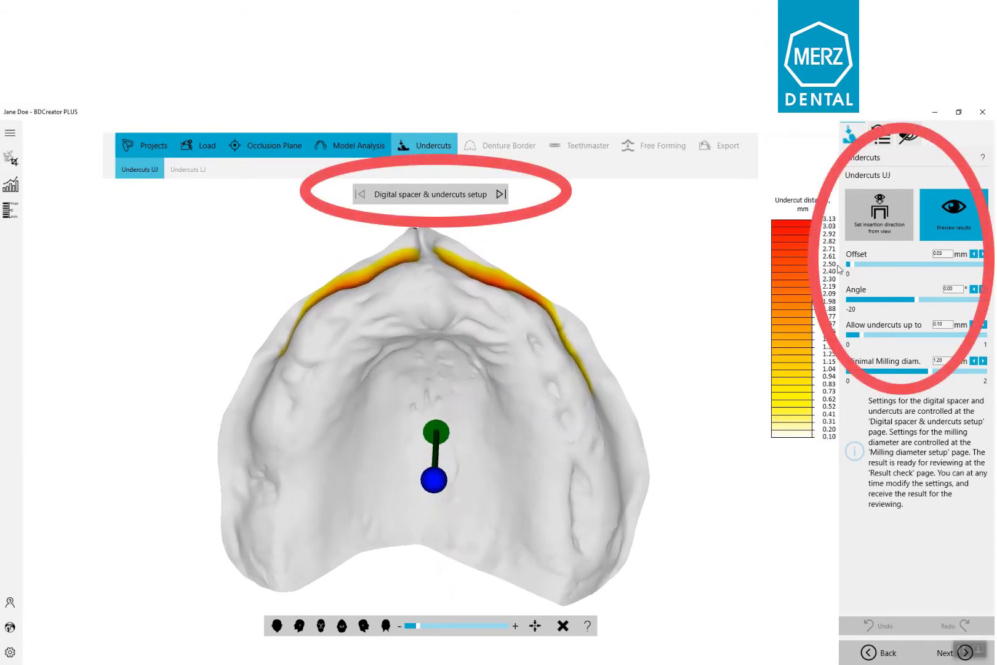
{"action": "left_click", "coordinate": [900, 236]}
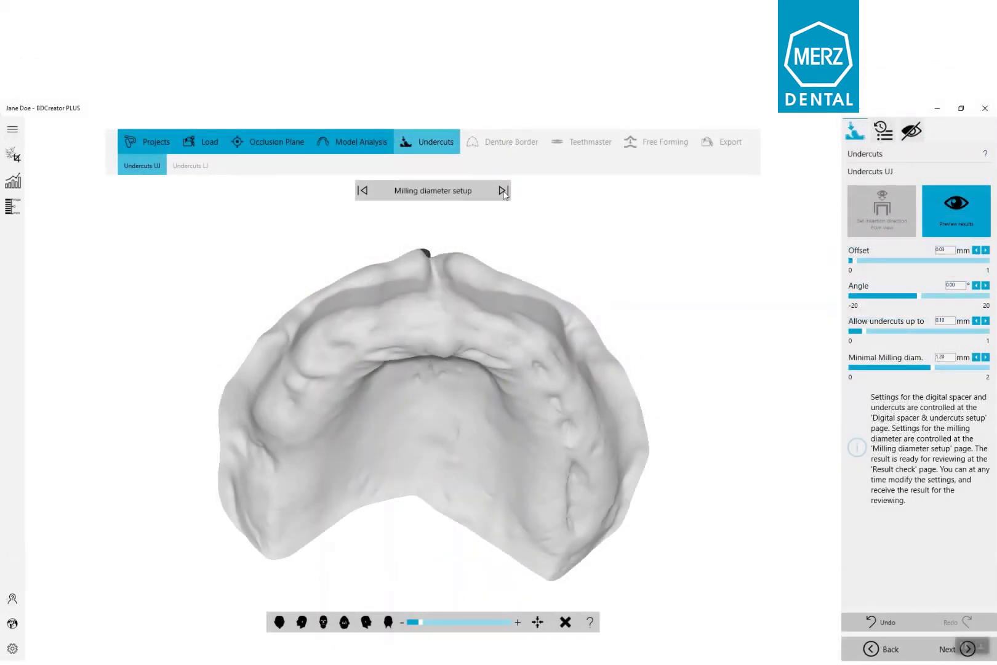
{"action": "left_click", "coordinate": [503, 191]}
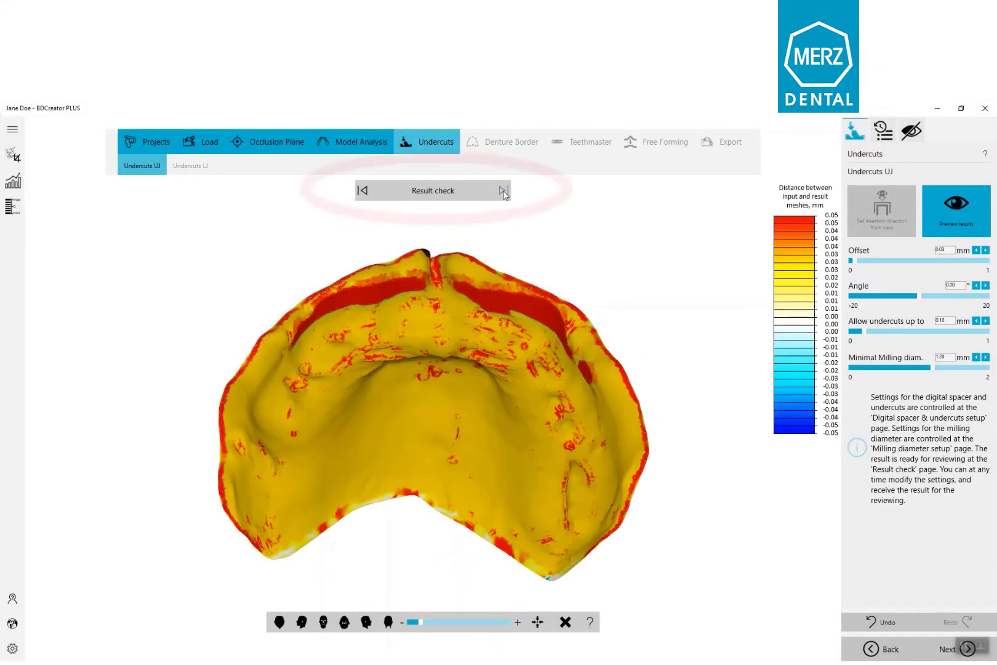
{"action": "mouse_move", "coordinate": [427, 443]}
{"action": "middle_mouse_down"}
{"action": "mouse_move", "coordinate": [420, 458]}
{"action": "mouse_move", "coordinate": [420, 434]}
{"action": "mouse_move", "coordinate": [490, 437]}
{"action": "middle_mouse_up"}
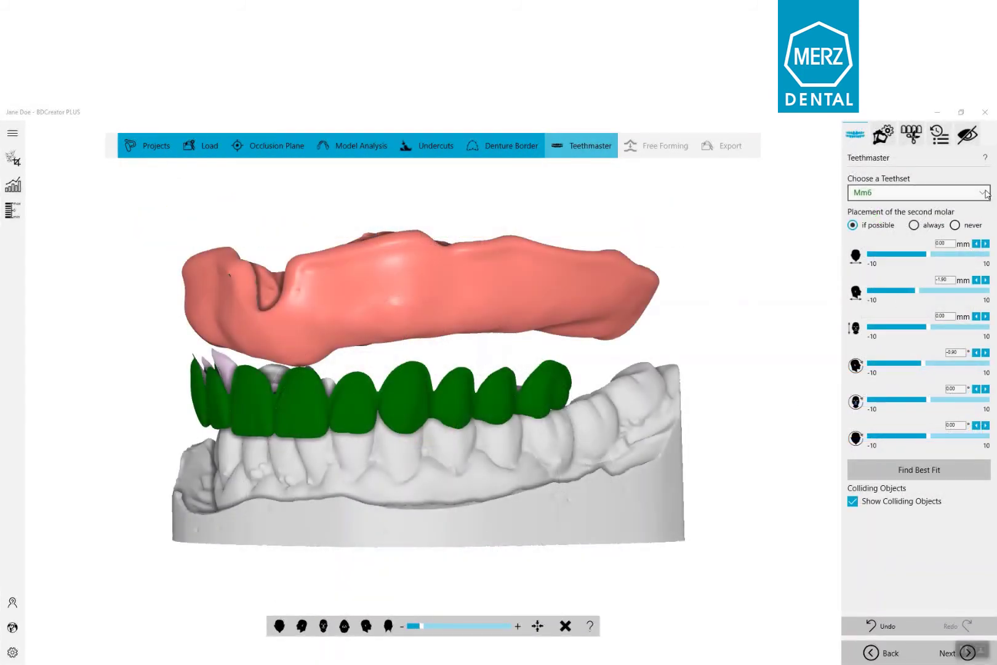
Step: Browse the available teeth sets by size and arc width
{"action": "left_click", "coordinate": [983, 193]}
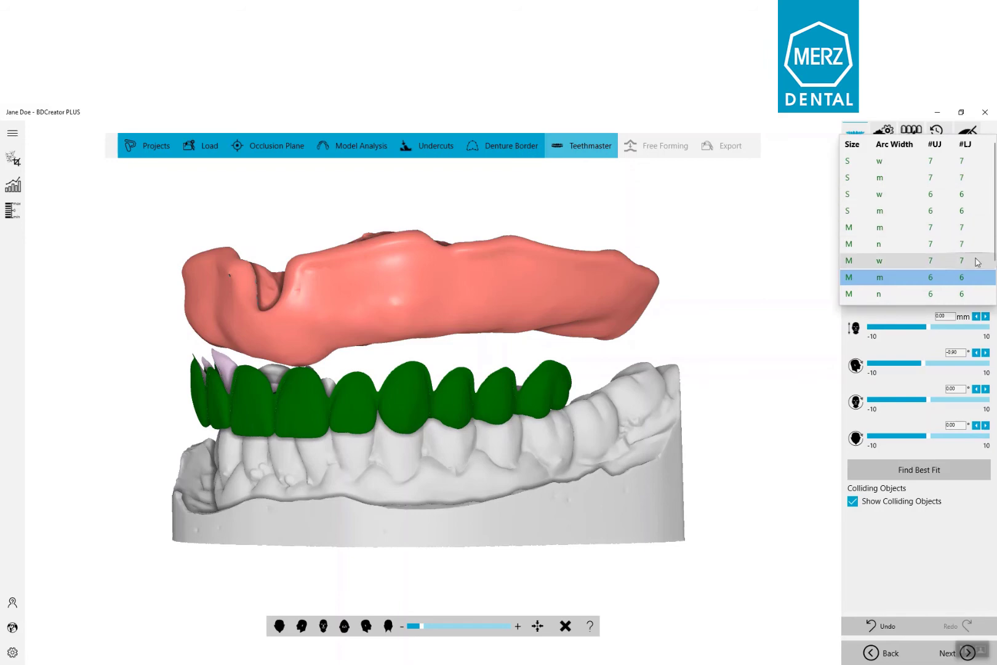
{"action": "scroll", "coordinate": [978, 266], "scroll_direction": "down", "scroll_amount": 2}
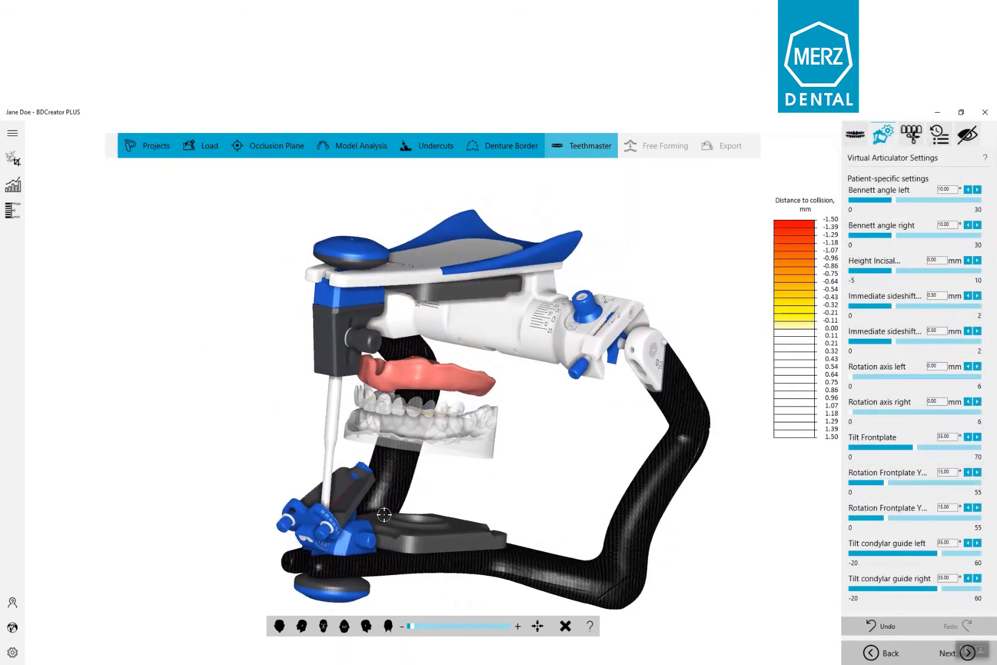
Step: Try the left condylar guide tilt at 0.00° in the virtual articulator and raise it again
{"action": "right_click_drag", "start_coordinate": [384, 515], "coordinate": [390, 516]}
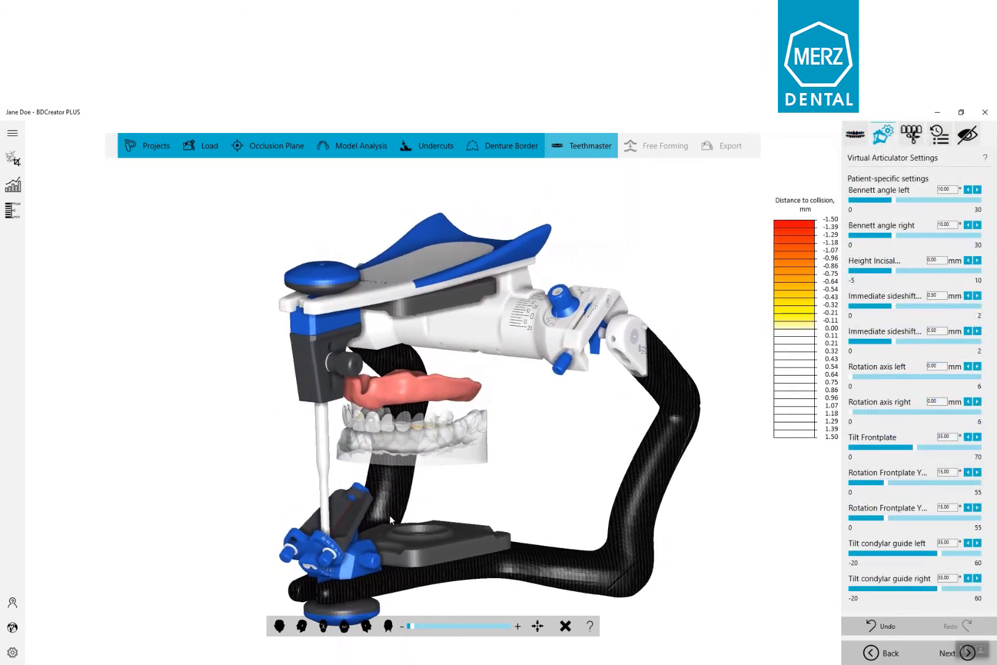
{"action": "middle_click_drag", "start_coordinate": [511, 485], "coordinate": [521, 438]}
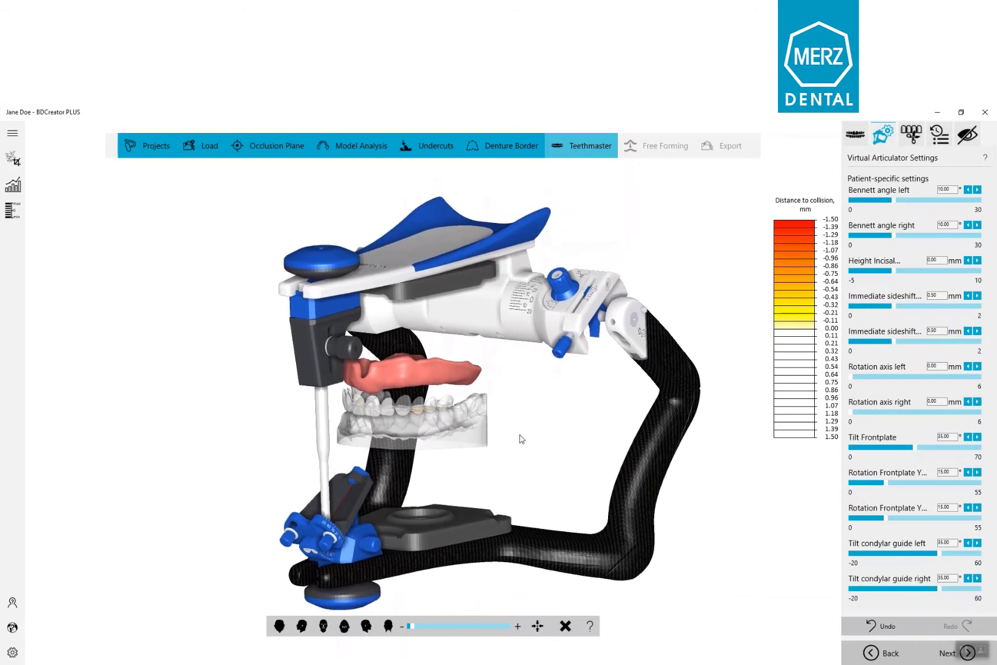
{"action": "scroll", "coordinate": [522, 439], "scroll_direction": "up", "scroll_amount": 2}
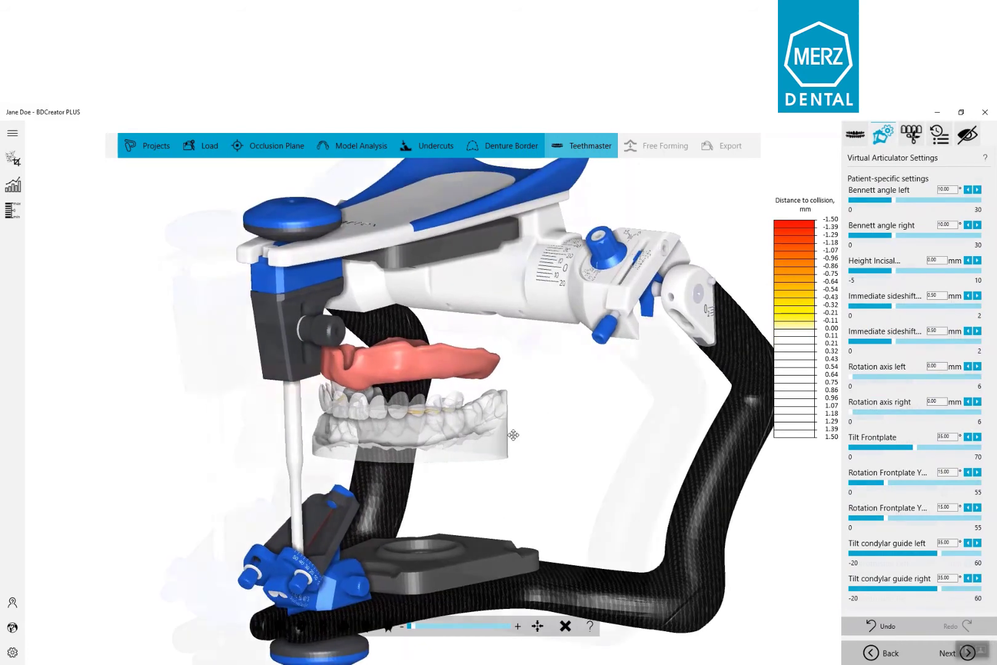
{"action": "left_click_drag", "start_coordinate": [936, 490], "coordinate": [887, 492]}
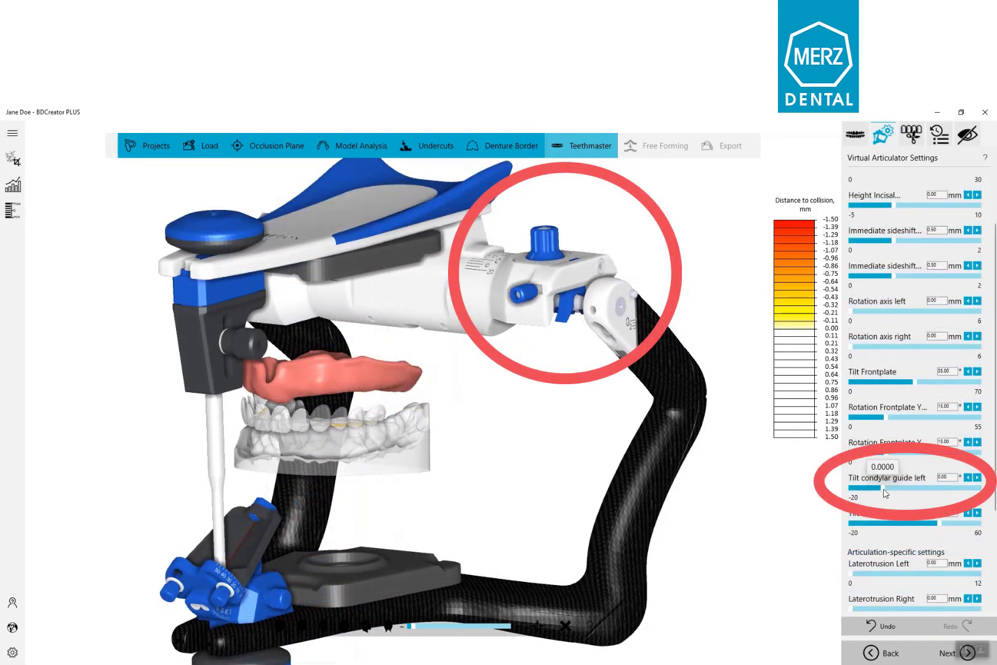
{"action": "left_click_drag", "start_coordinate": [884, 492], "coordinate": [913, 492]}
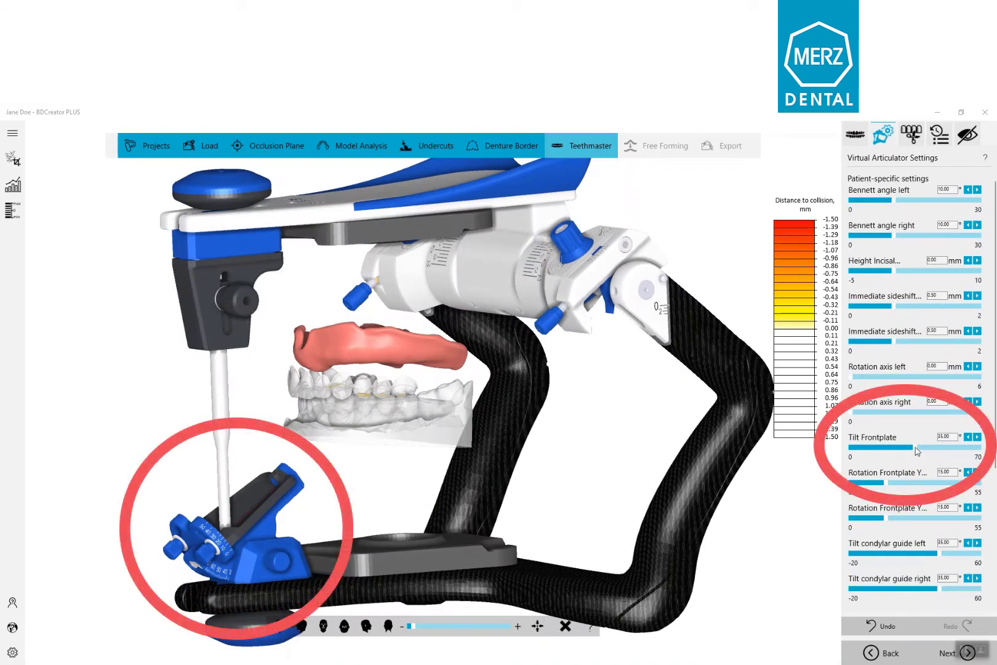
Step: Try the front plate tilt adjustment and simulate a left laterotrusion movement in the virtual articulator
{"action": "mouse_move", "coordinate": [908, 446]}
{"action": "left_mouse_down"}
{"action": "mouse_move", "coordinate": [849, 451]}
{"action": "mouse_move", "coordinate": [914, 451]}
{"action": "left_mouse_up"}
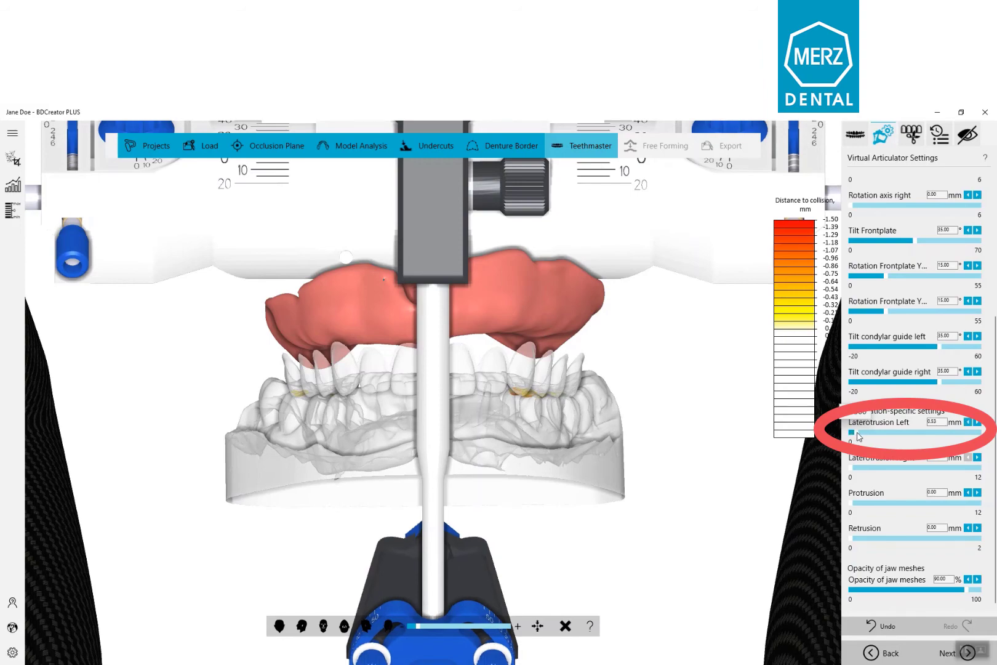
{"action": "left_click_drag", "start_coordinate": [859, 436], "coordinate": [866, 438]}
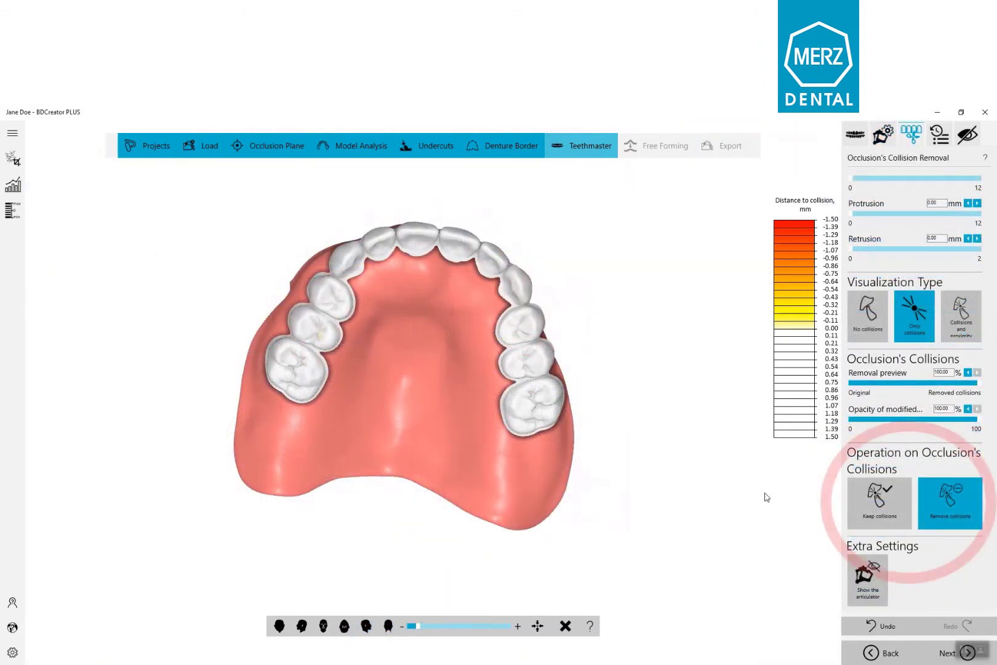
Step: Switch the occlusal collision operation to Keep collisions for comparison, and return it to Remove collisions
{"action": "left_click", "coordinate": [905, 527]}
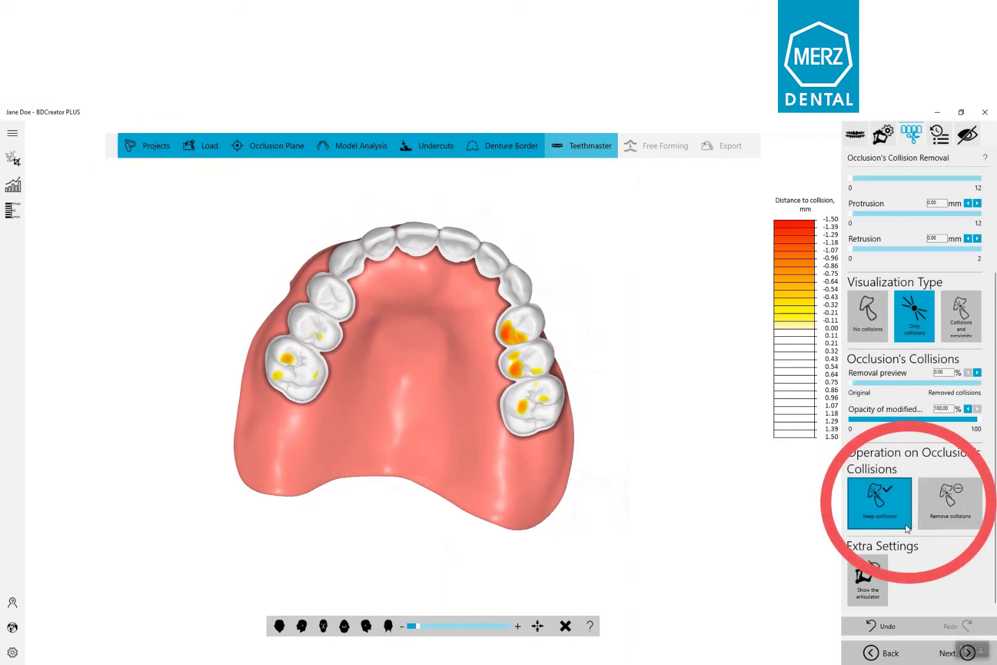
{"action": "left_click", "coordinate": [979, 525]}
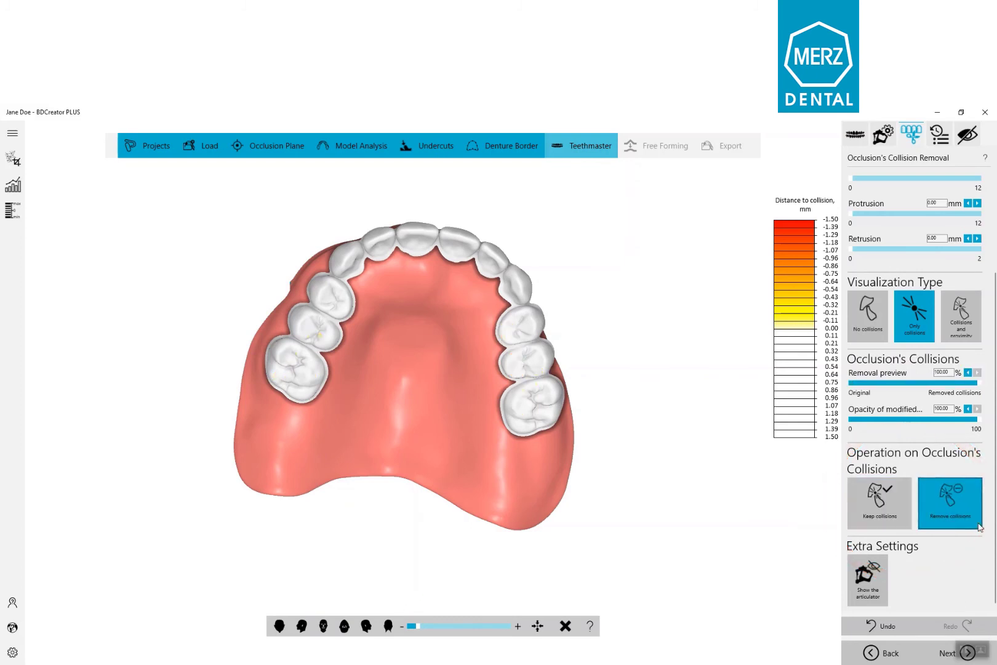
Step: Compare the teeth with occlusal collisions kept and removed, leave removal active, and set the visualization type to Only collisions
{"action": "left_click", "coordinate": [904, 526]}
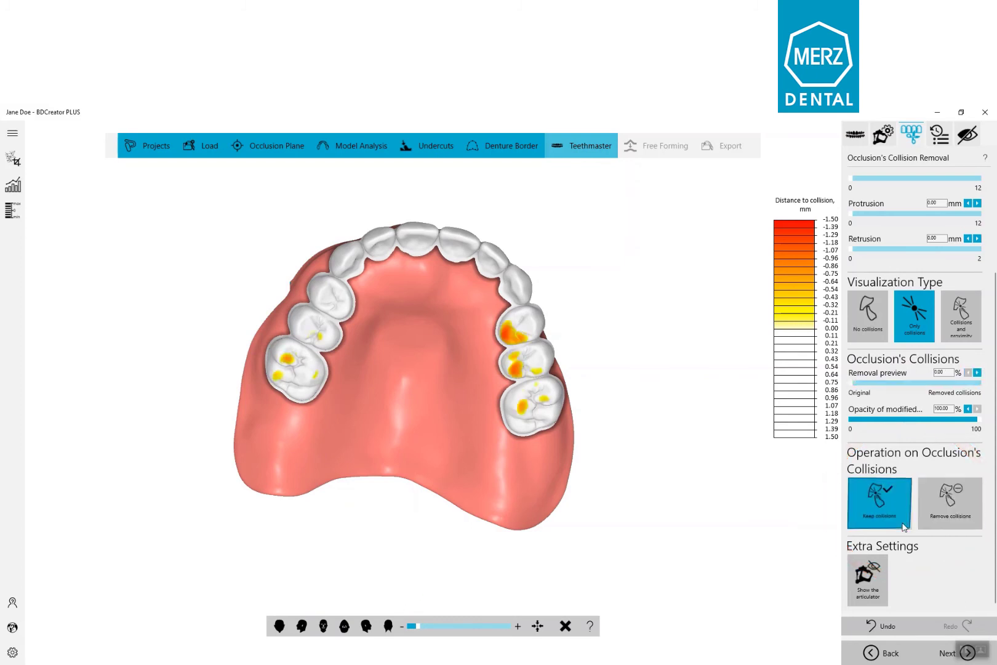
{"action": "left_click", "coordinate": [974, 525]}
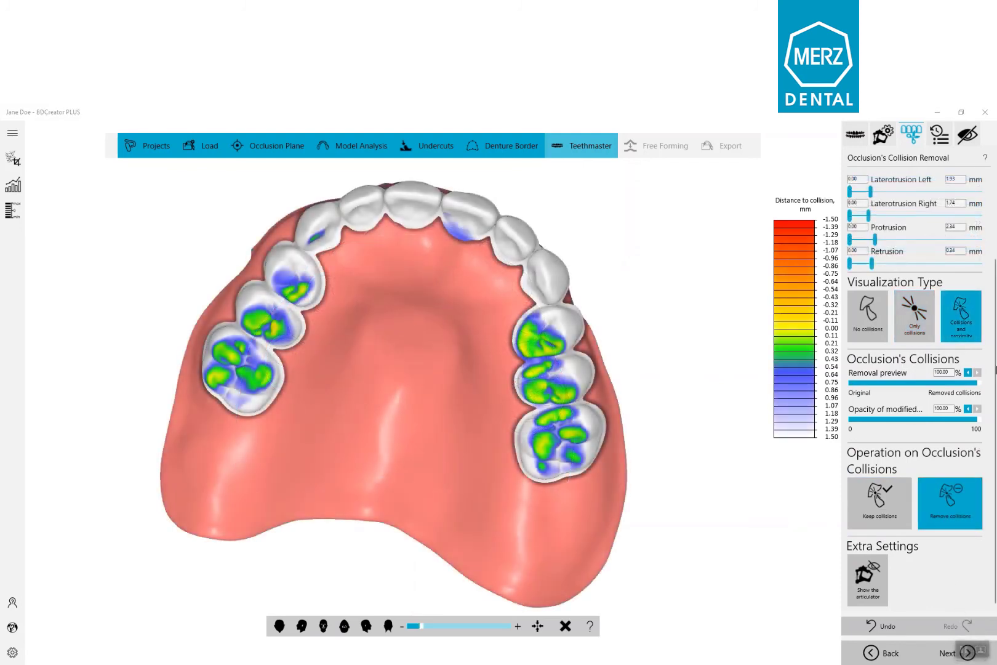
{"action": "left_click", "coordinate": [927, 331]}
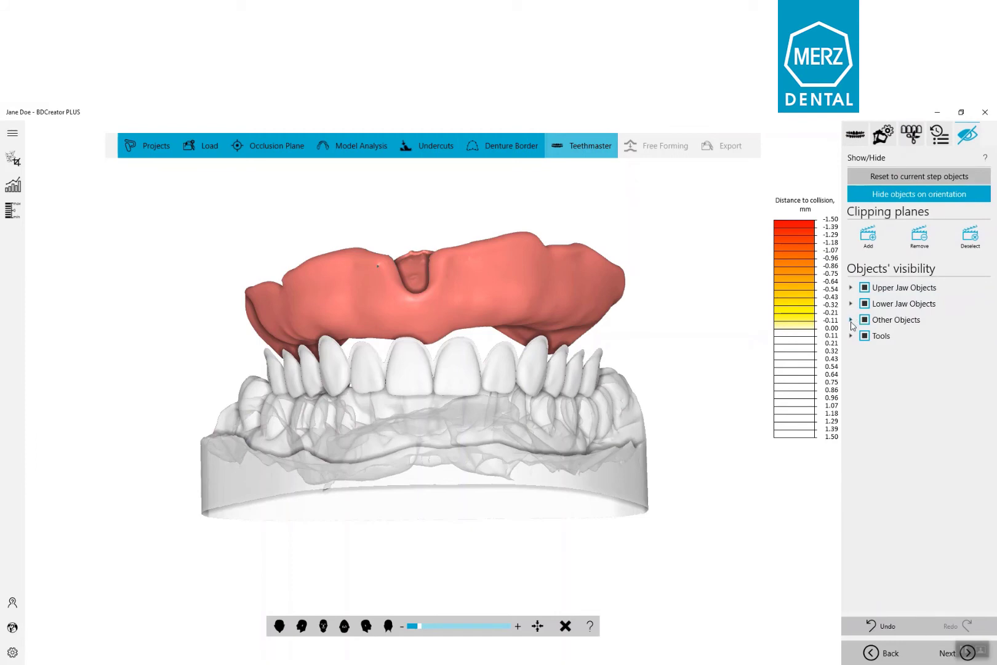
Step: Show the Vestibular Scan over the denture and examine how the tooth setup fits it from several angles
{"action": "left_click", "coordinate": [851, 320]}
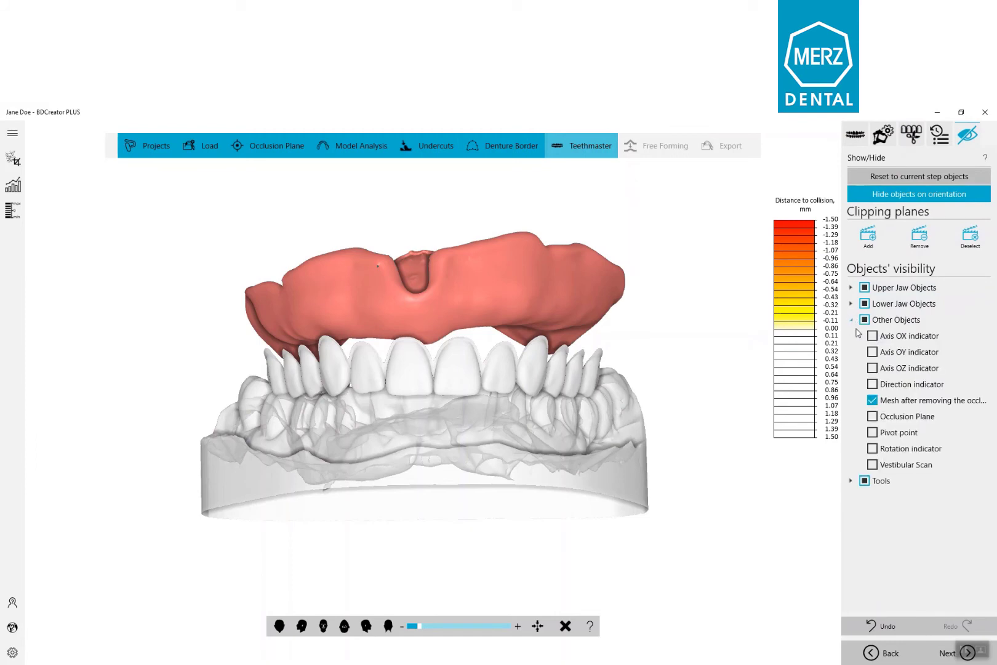
{"action": "left_click", "coordinate": [873, 464]}
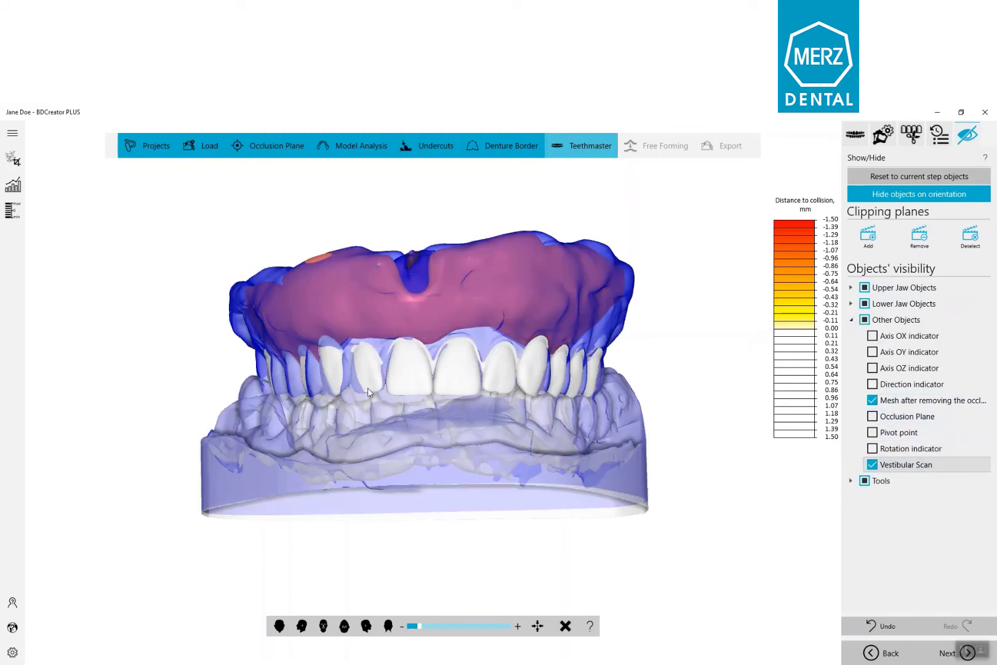
{"action": "right_click_drag", "start_coordinate": [332, 335], "coordinate": [416, 328]}
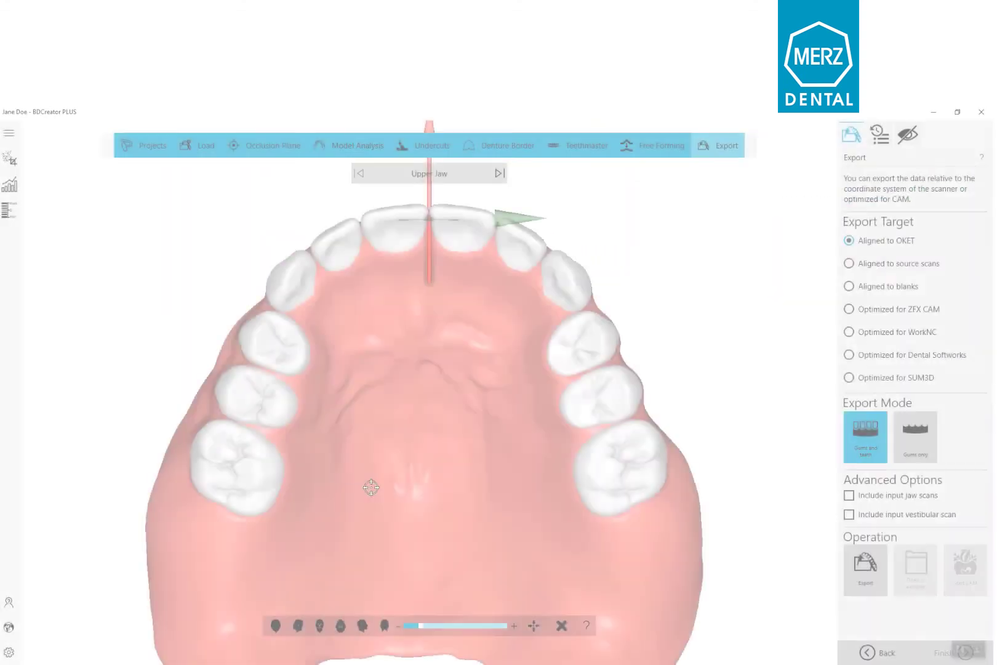
{"action": "right_click_drag", "start_coordinate": [369, 484], "coordinate": [596, 473]}
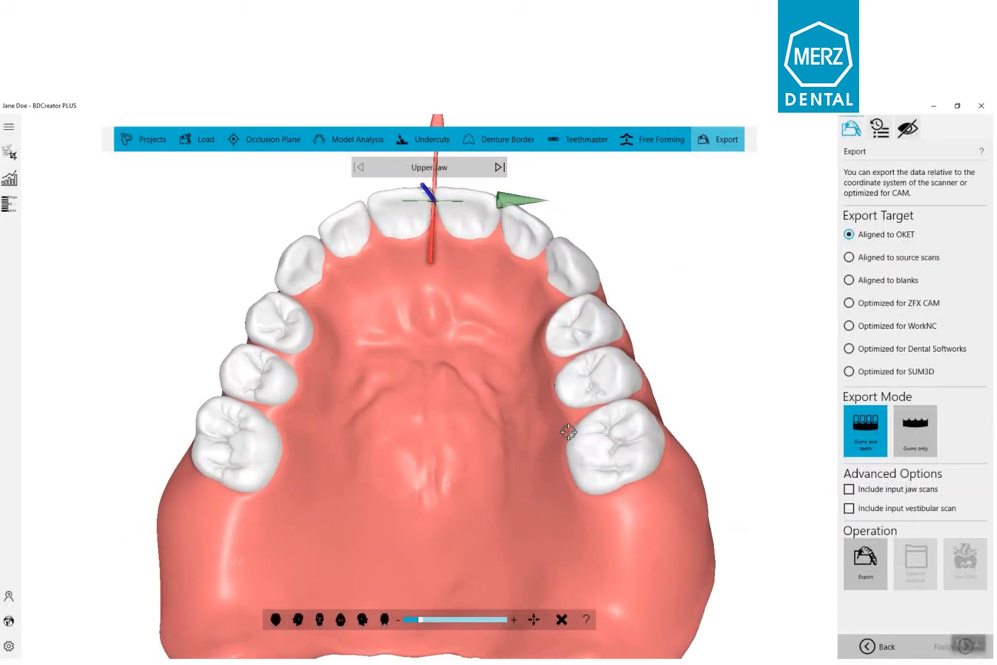
Step: Try the Aligned to source scans export target for the upper jaw, and set the target to Aligned to blanks
{"action": "right_click_drag", "start_coordinate": [568, 431], "coordinate": [592, 447]}
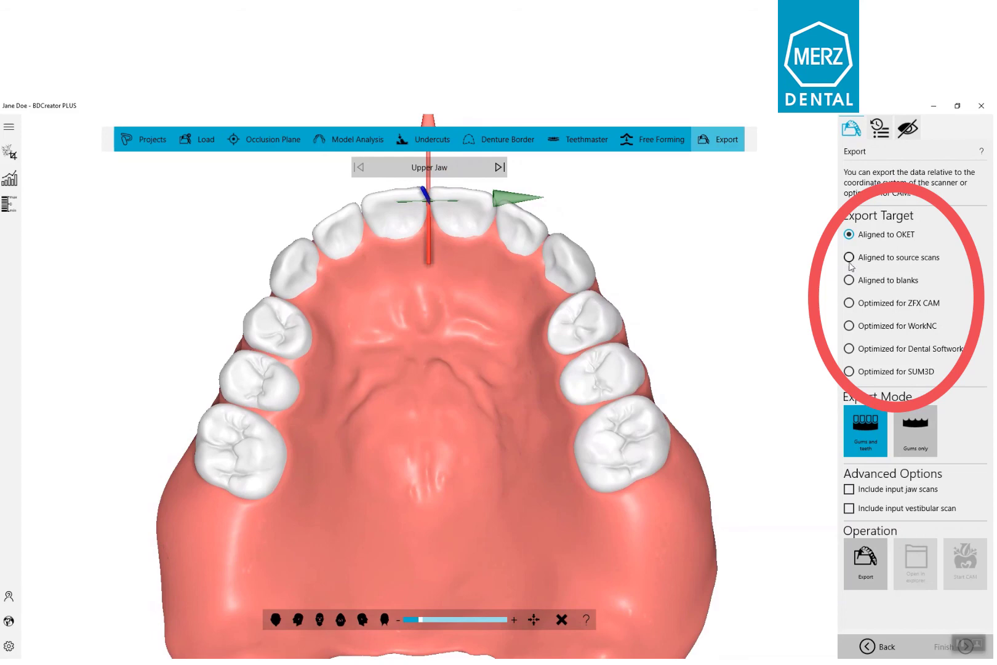
{"action": "left_click", "coordinate": [850, 257]}
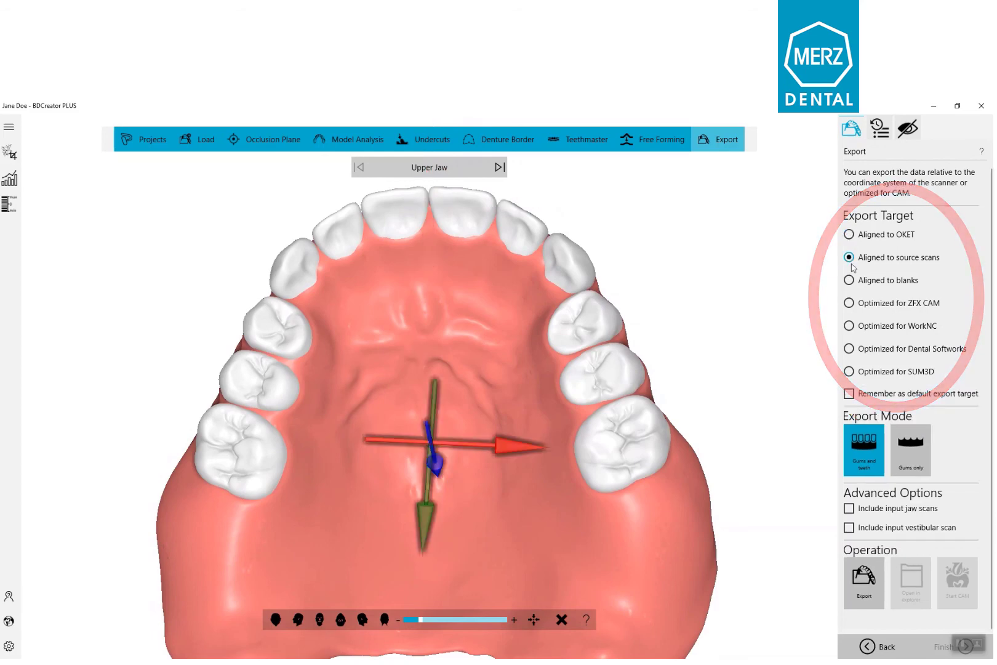
{"action": "left_click", "coordinate": [849, 280]}
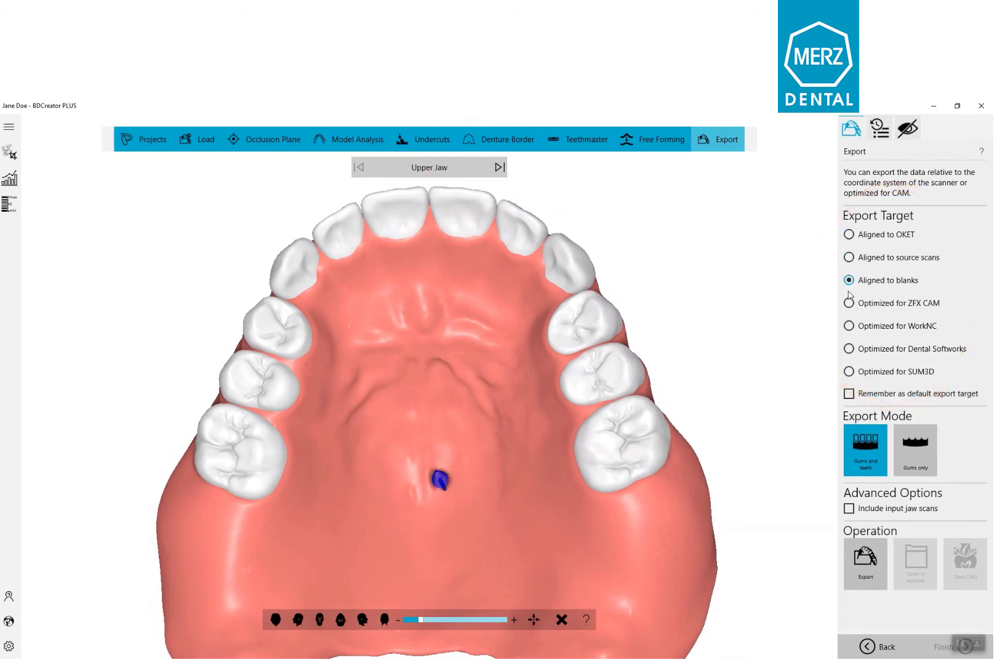